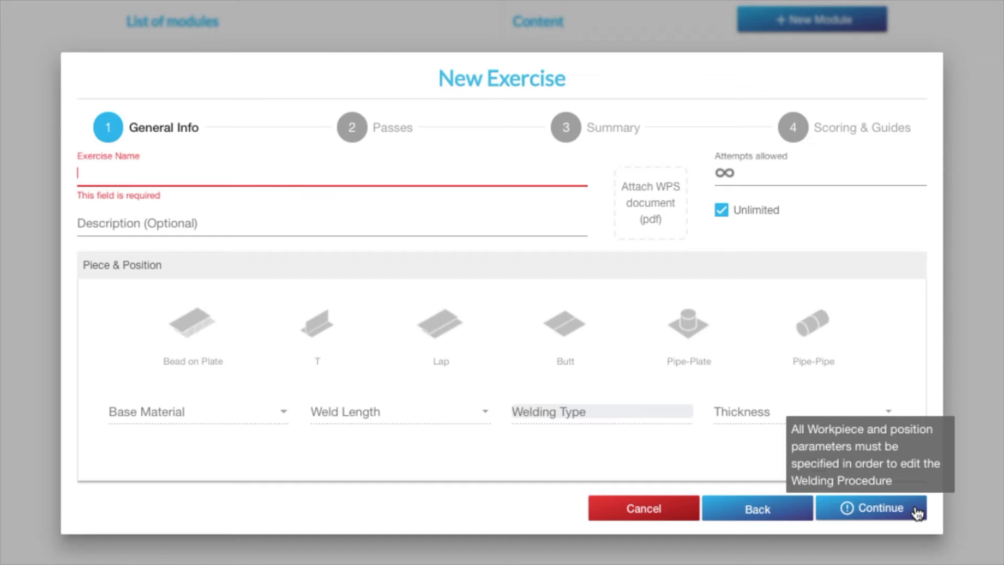
Step: Name the exercise "SMAW - 2F - T - E7018" and define its piece as a Carbon Steel T joint in the 2F position
{"action": "type", "text": "SMAW "}
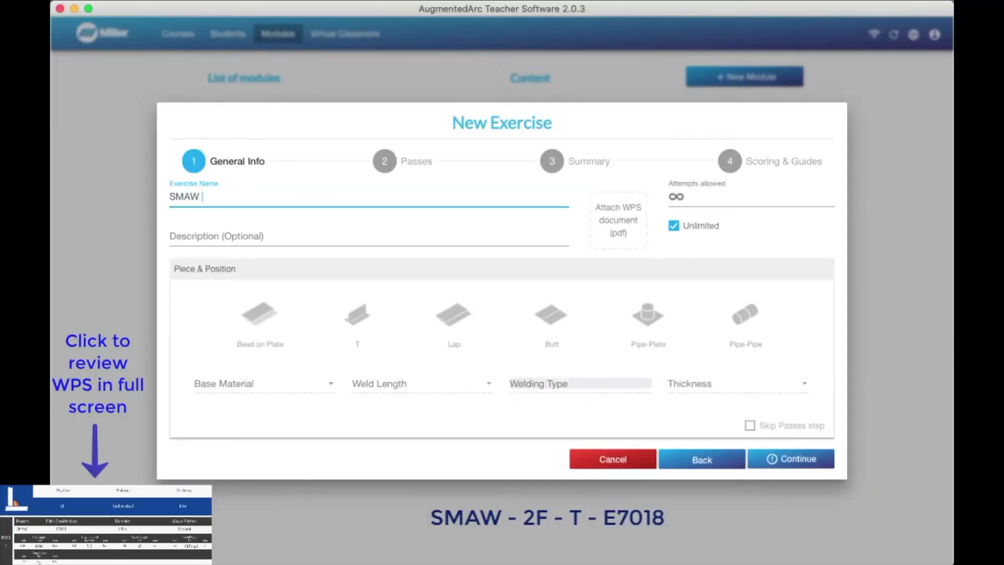
{"action": "type", "text": "- 2F - T - E7018"}
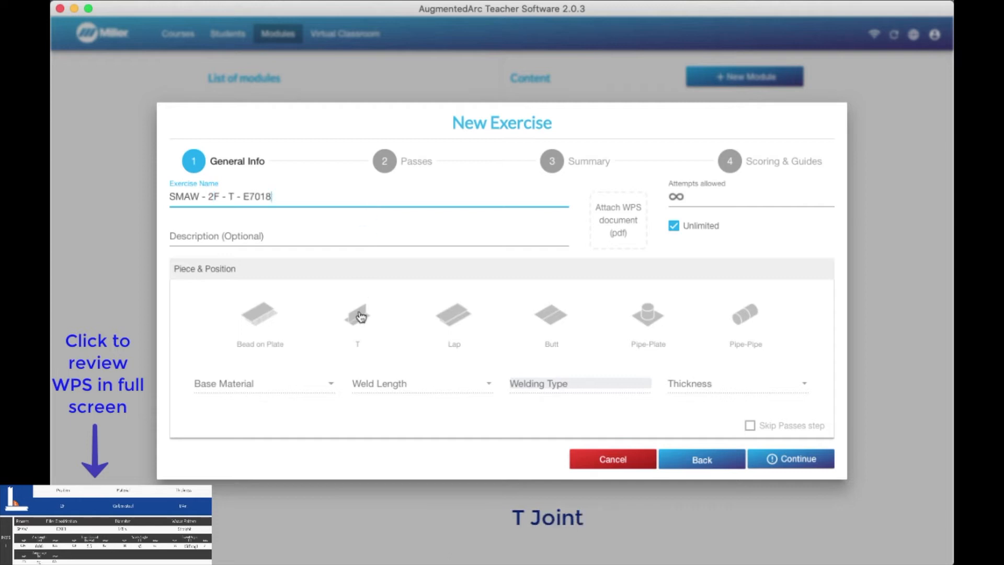
{"action": "left_click", "coordinate": [361, 316]}
{"action": "left_click", "coordinate": [316, 386]}
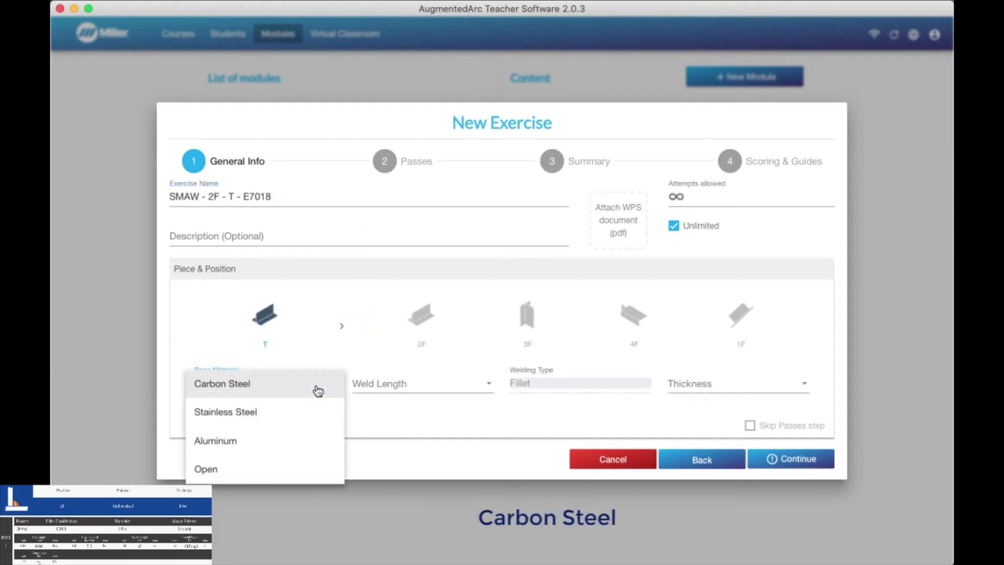
{"action": "left_click", "coordinate": [316, 386]}
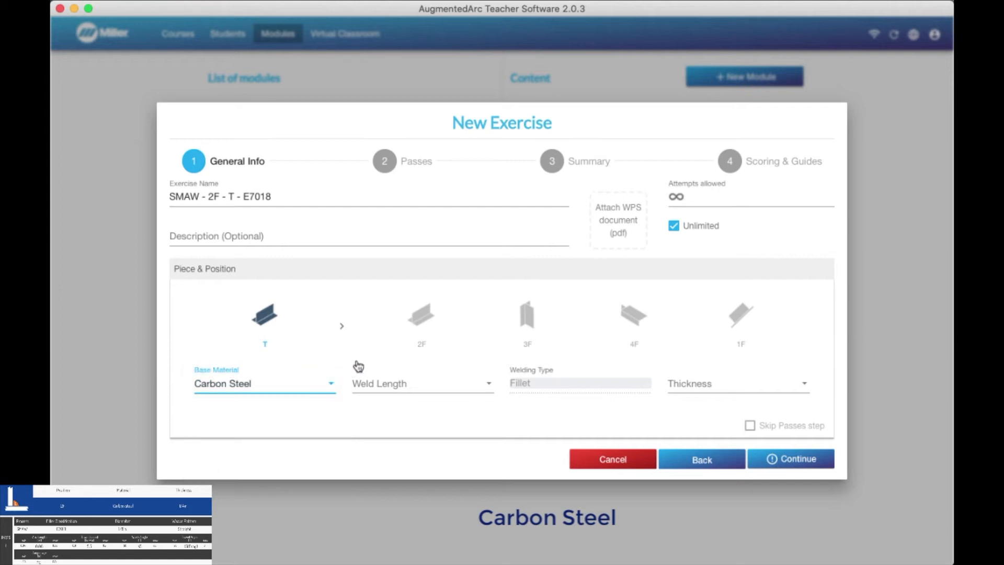
{"action": "left_click", "coordinate": [423, 323]}
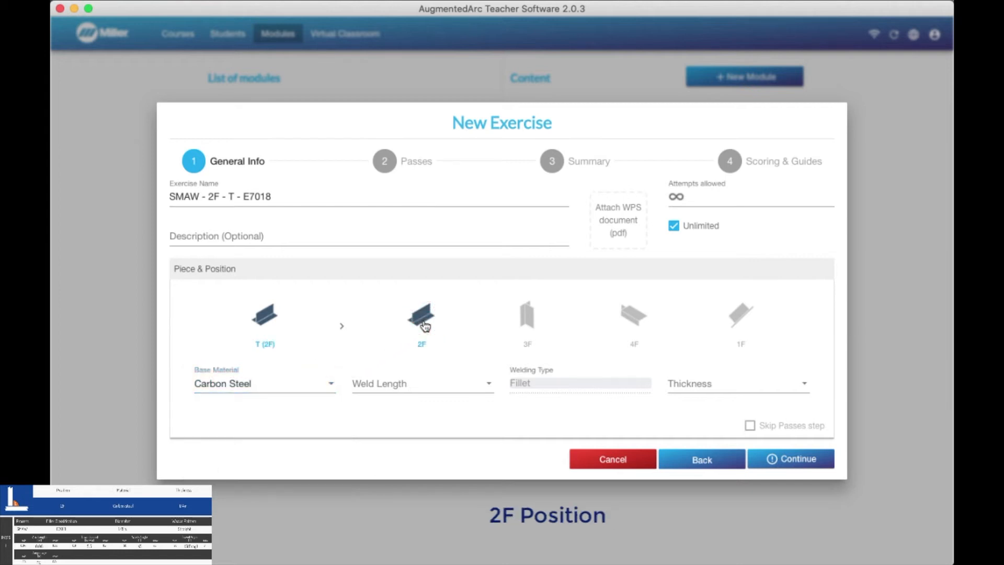
Step: Set the weld length to 7 in and the thickness to 1/4 in, completing the exercise's general info
{"action": "left_click", "coordinate": [459, 386]}
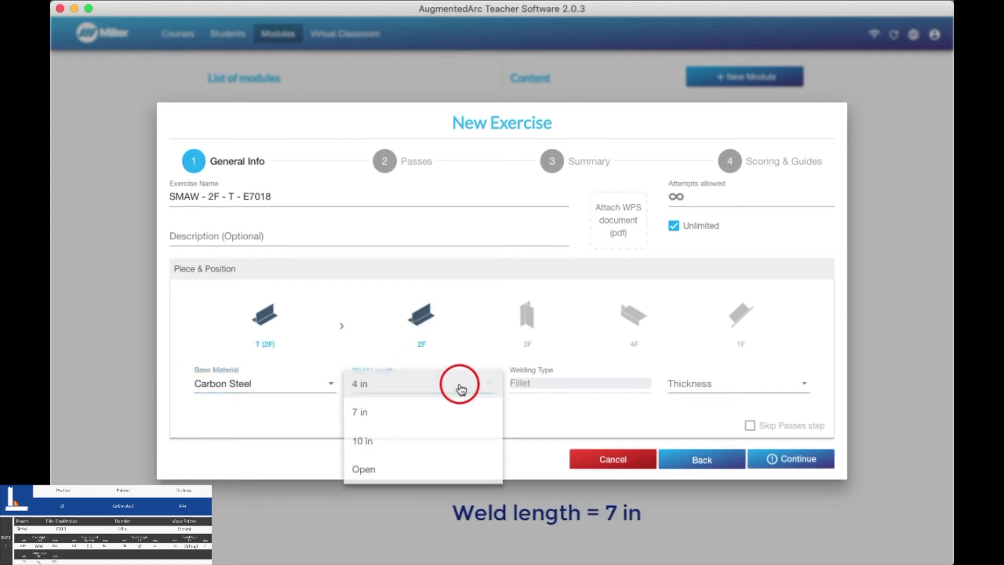
{"action": "left_click", "coordinate": [460, 411]}
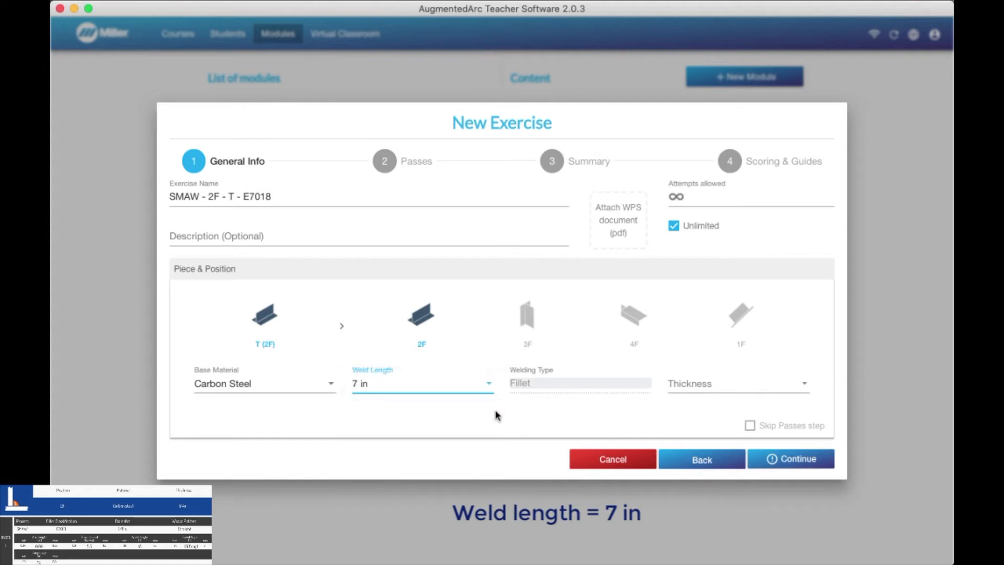
{"action": "left_click", "coordinate": [756, 391]}
{"action": "left_click", "coordinate": [758, 410]}
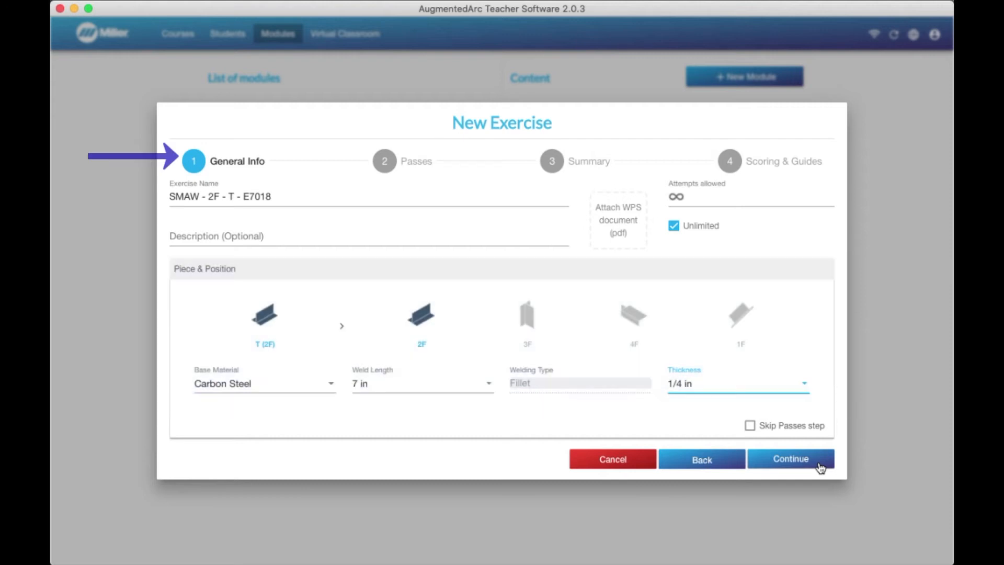
{"action": "left_click", "coordinate": [820, 467]}
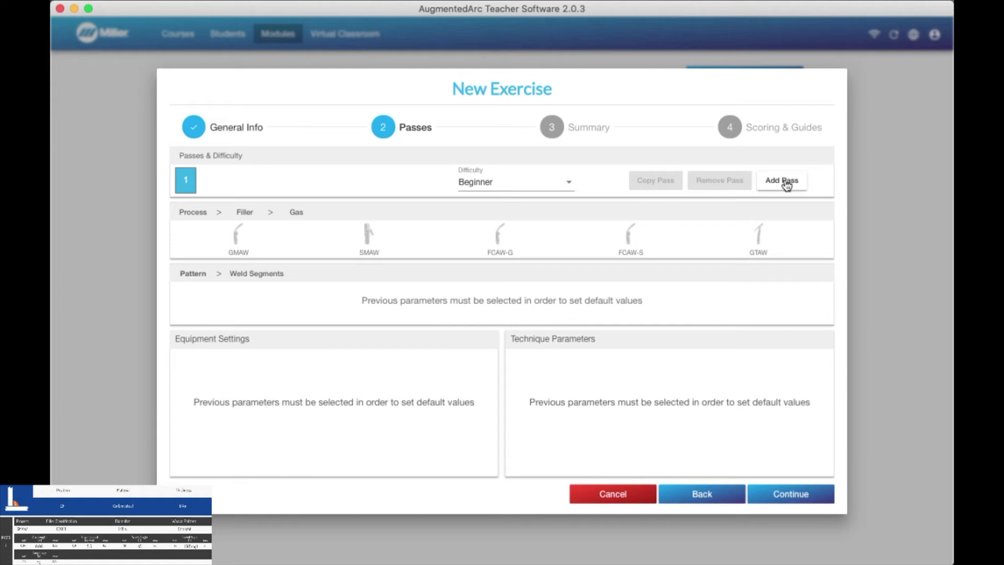
Step: Set pass 1 to the SMAW process with E7018 filler material and a 1/8 in filler diameter
{"action": "left_click", "coordinate": [370, 237]}
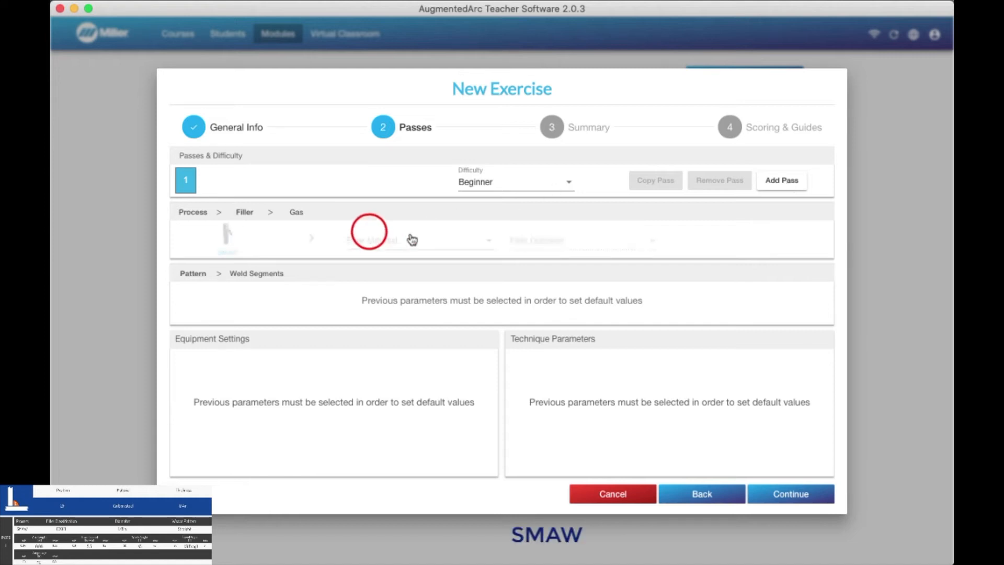
{"action": "left_click", "coordinate": [490, 244]}
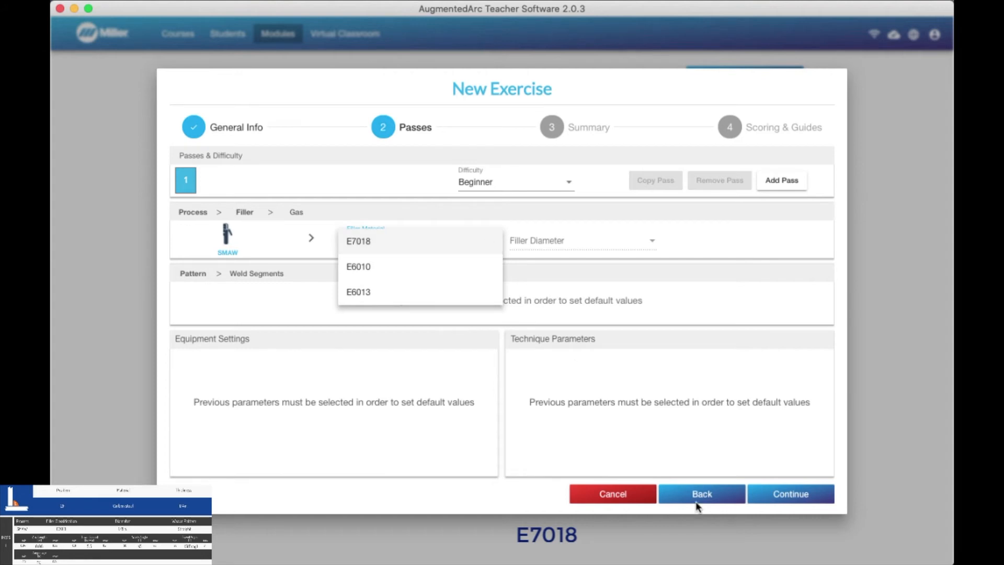
{"action": "left_click", "coordinate": [489, 245]}
{"action": "left_click", "coordinate": [647, 241]}
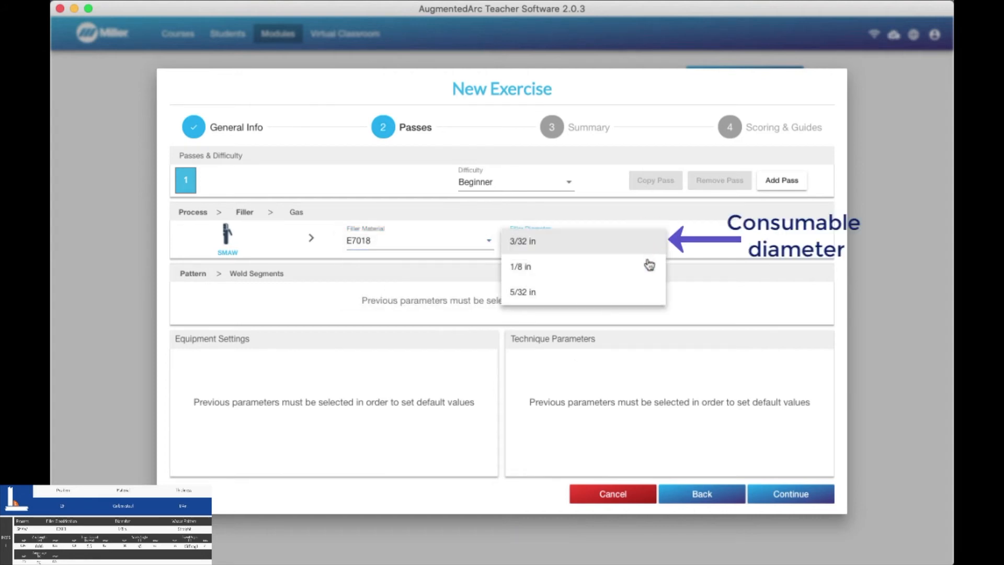
{"action": "left_click", "coordinate": [647, 266]}
Step: Give pass 1 a Straight weave pattern and a Continuous welding sequence
{"action": "left_click", "coordinate": [328, 304]}
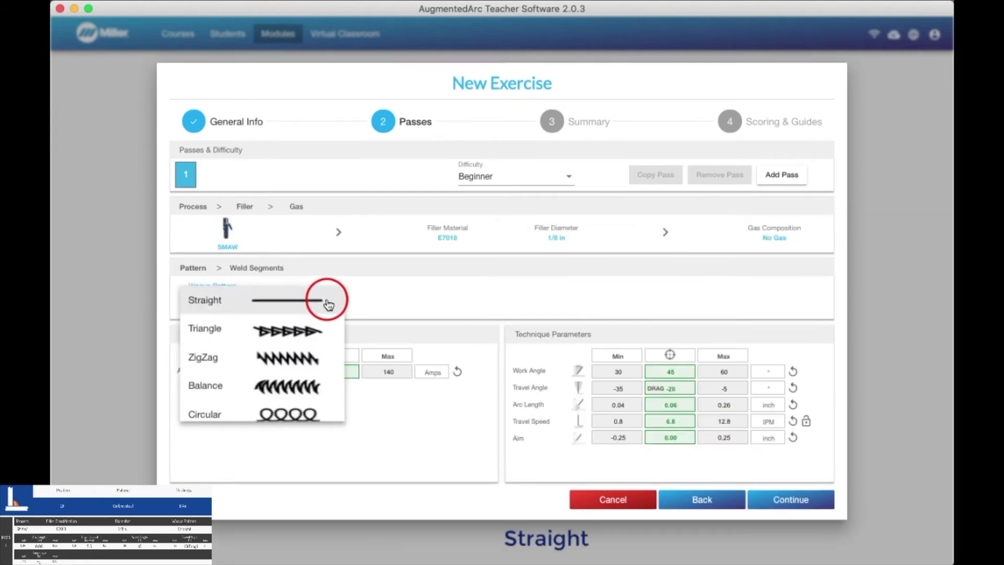
{"action": "left_click", "coordinate": [318, 305]}
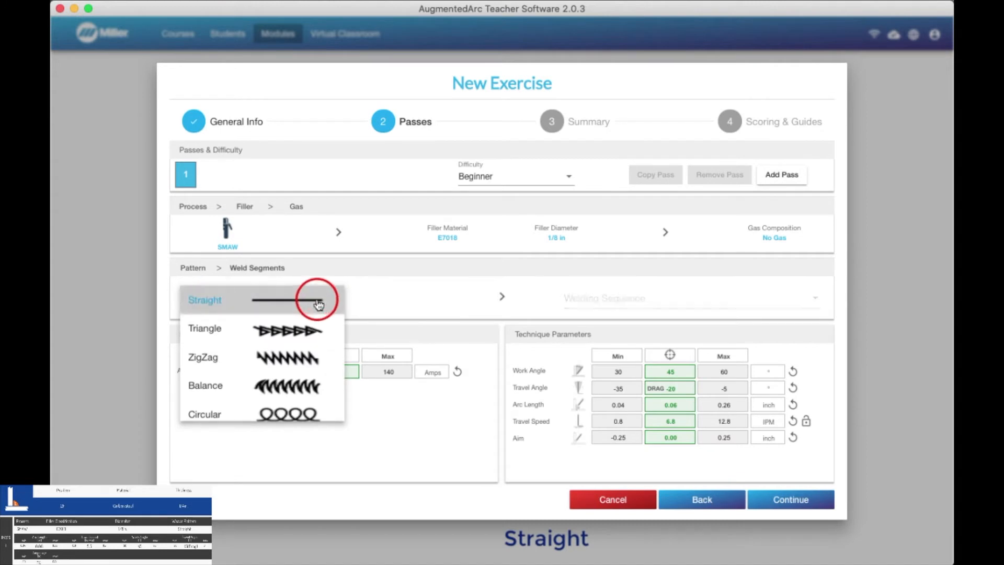
{"action": "left_click", "coordinate": [812, 300]}
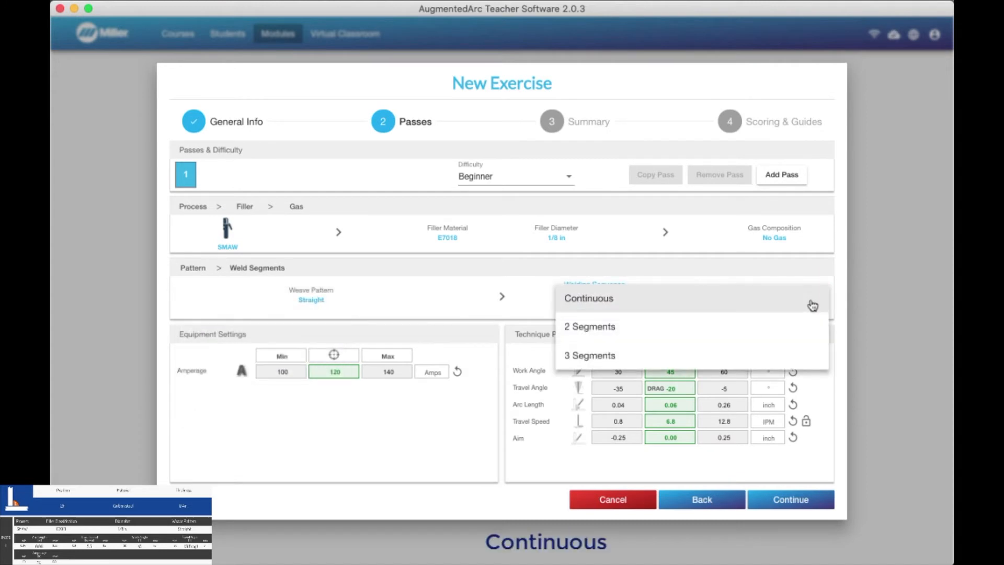
{"action": "left_click", "coordinate": [812, 304]}
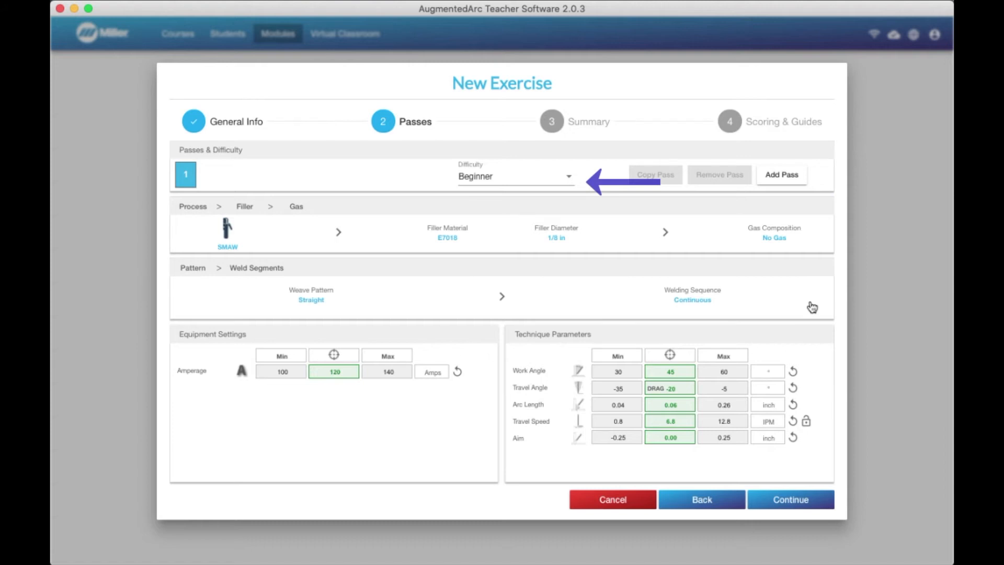
Step: Set the target amperage to 110, travel angle to -15 and travel speed to 5.5 IPM, and proceed to the summary
{"action": "left_click", "coordinate": [352, 375]}
{"action": "left_click", "coordinate": [352, 375]}
{"action": "left_click", "coordinate": [351, 375]}
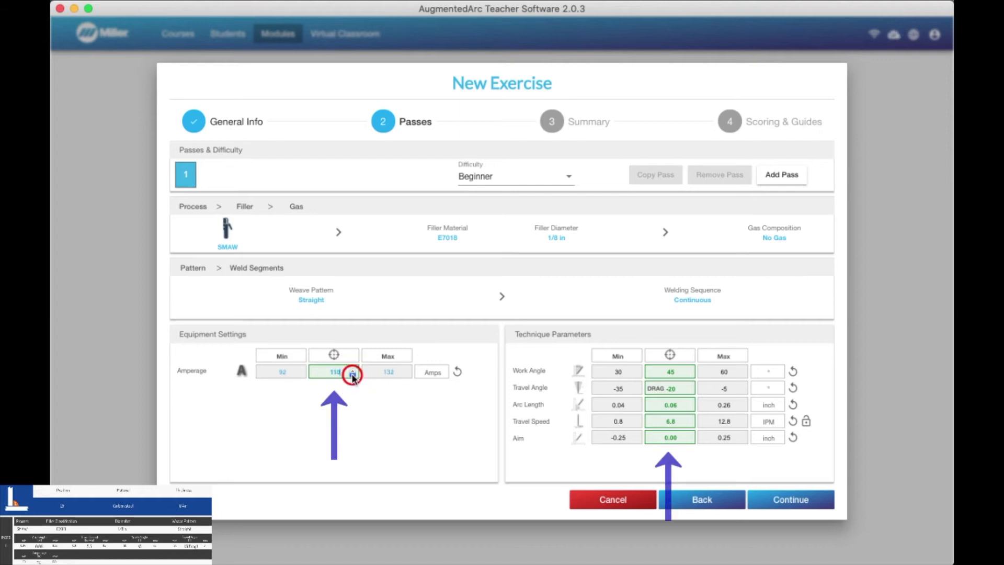
{"action": "left_click", "coordinate": [352, 373]}
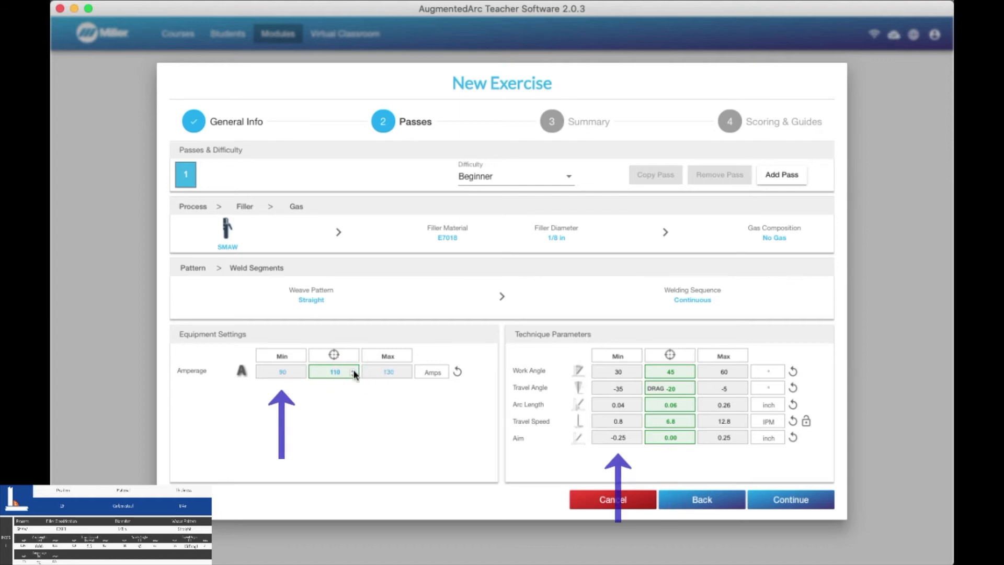
{"action": "left_click", "coordinate": [683, 389]}
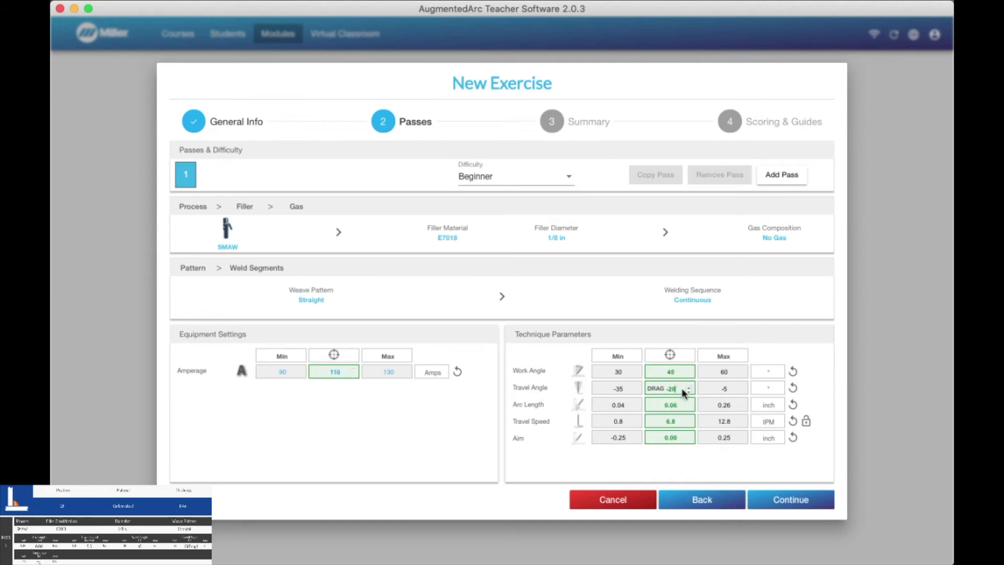
{"action": "left_click", "coordinate": [811, 505]}
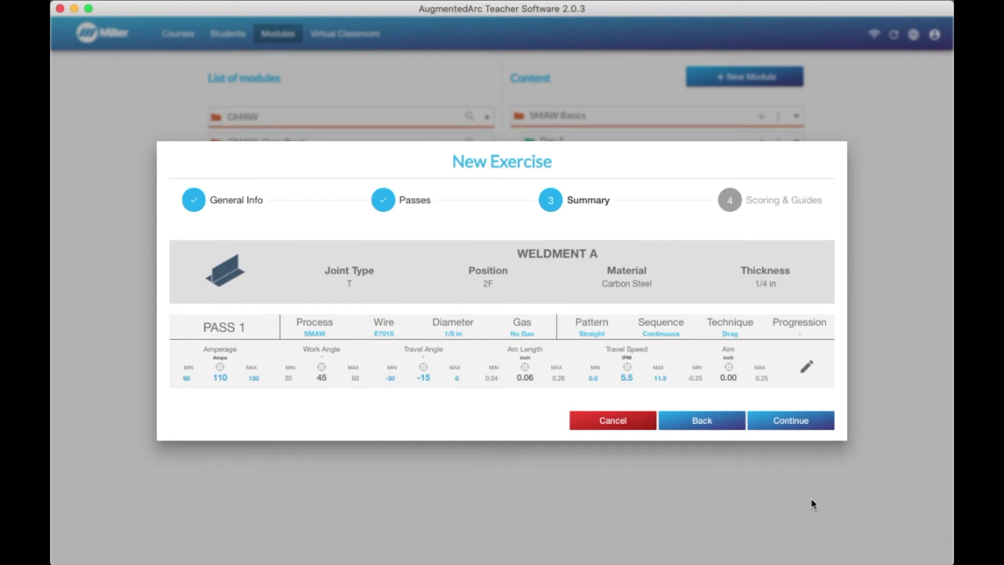
Step: In the exercise's scoring settings, set the passing score to 80 and allow welding with incorrect equipment settings
{"action": "left_click", "coordinate": [819, 428]}
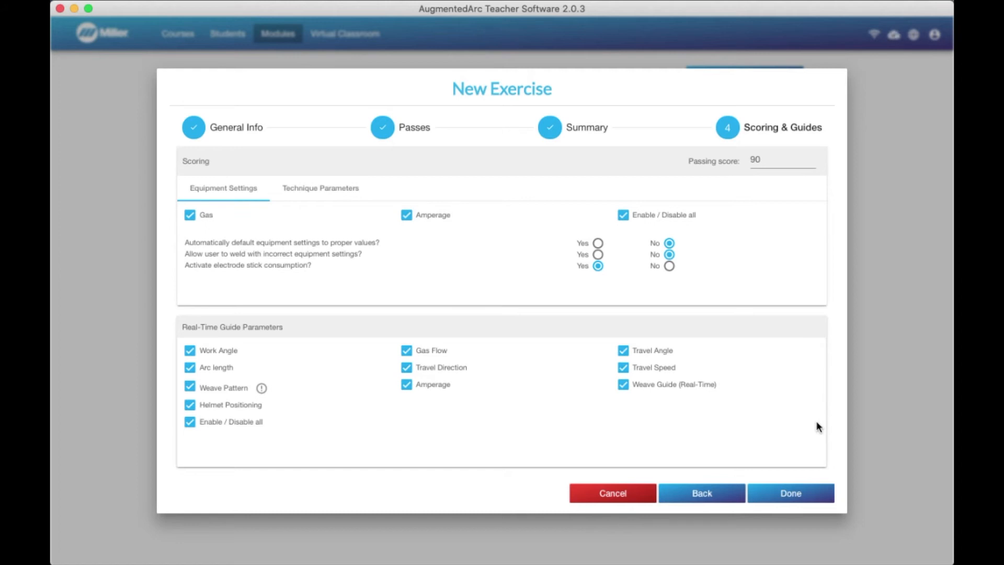
{"action": "left_click", "coordinate": [787, 157]}
{"action": "key", "text": "BackSpace"}
{"action": "key", "text": "BackSpace"}
{"action": "type", "text": "80"}
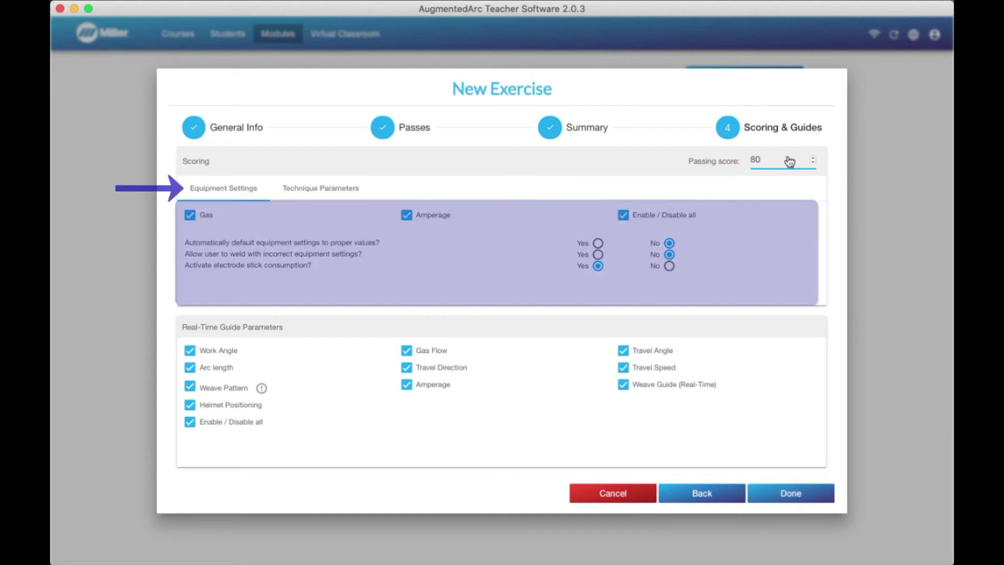
{"action": "left_click", "coordinate": [598, 254]}
Step: Check the scored technique parameters and finish creating the exercise
{"action": "left_click", "coordinate": [330, 191]}
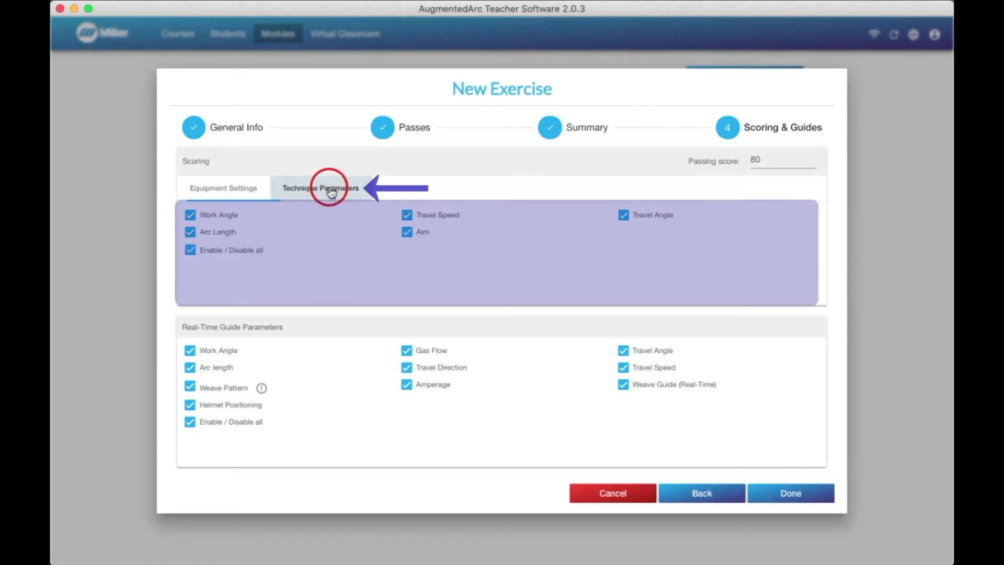
{"action": "left_click", "coordinate": [363, 193]}
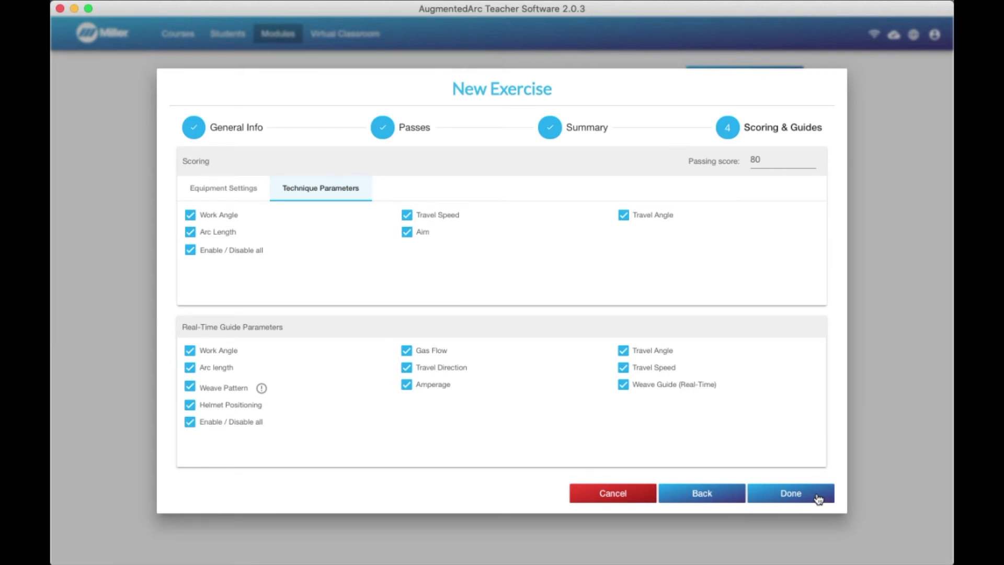
{"action": "left_click", "coordinate": [818, 497]}
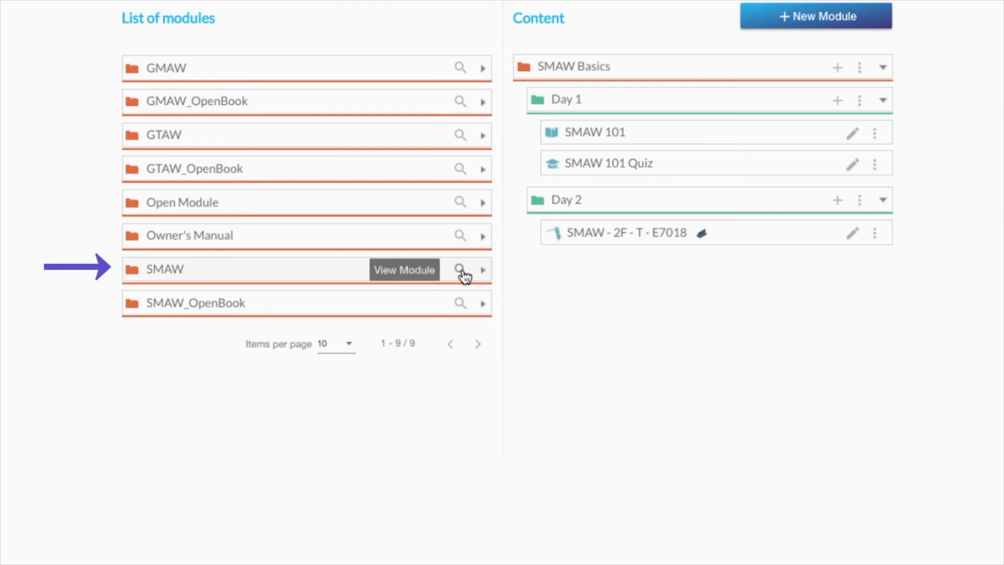
Step: Start a copy of the SMAW module's "SMAW - 1G - Bead on Plate" exercise, naming it "SMAW - 1G - Bead on Plate - CS - 7018"
{"action": "left_click", "coordinate": [462, 271]}
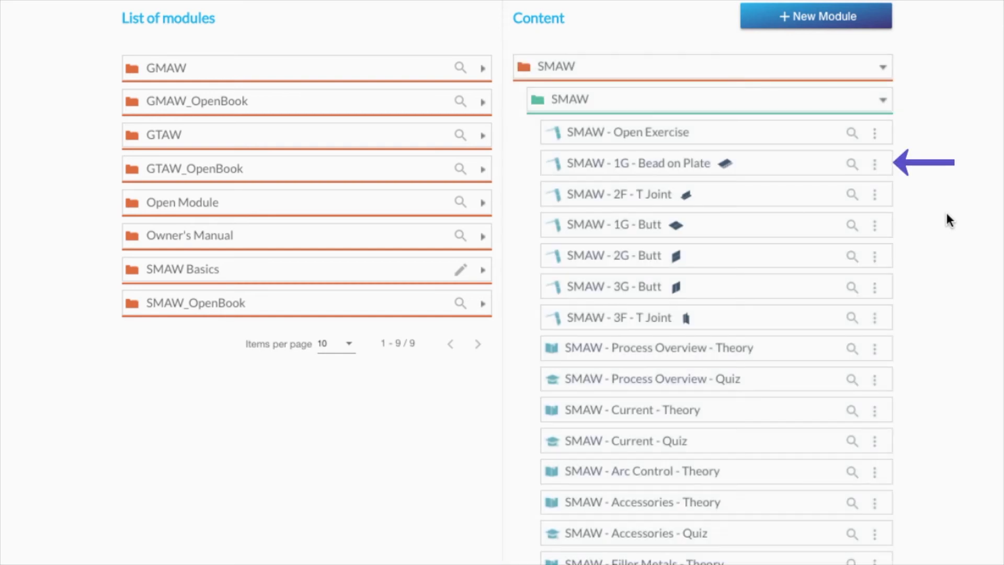
{"action": "left_click", "coordinate": [876, 164]}
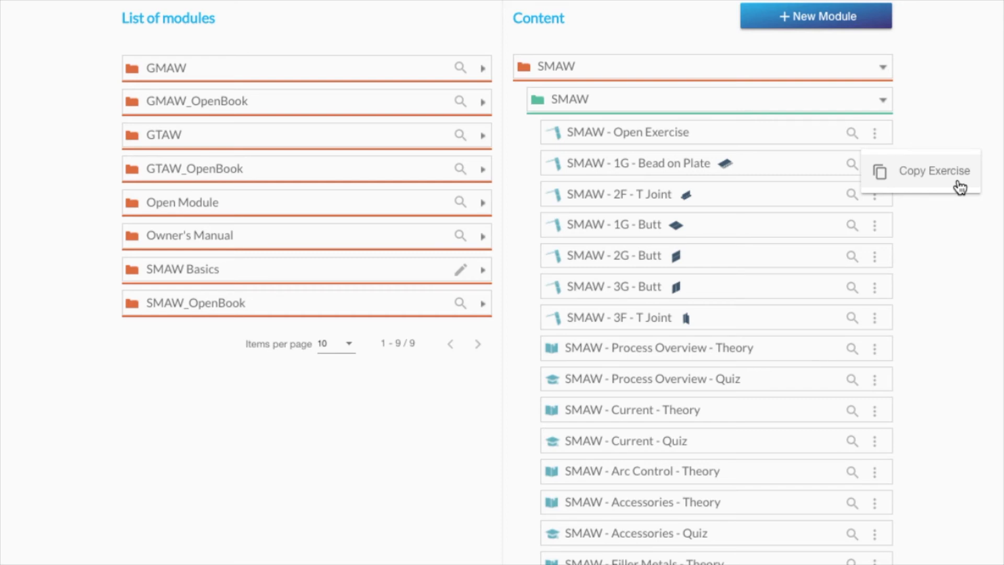
{"action": "left_click", "coordinate": [960, 187]}
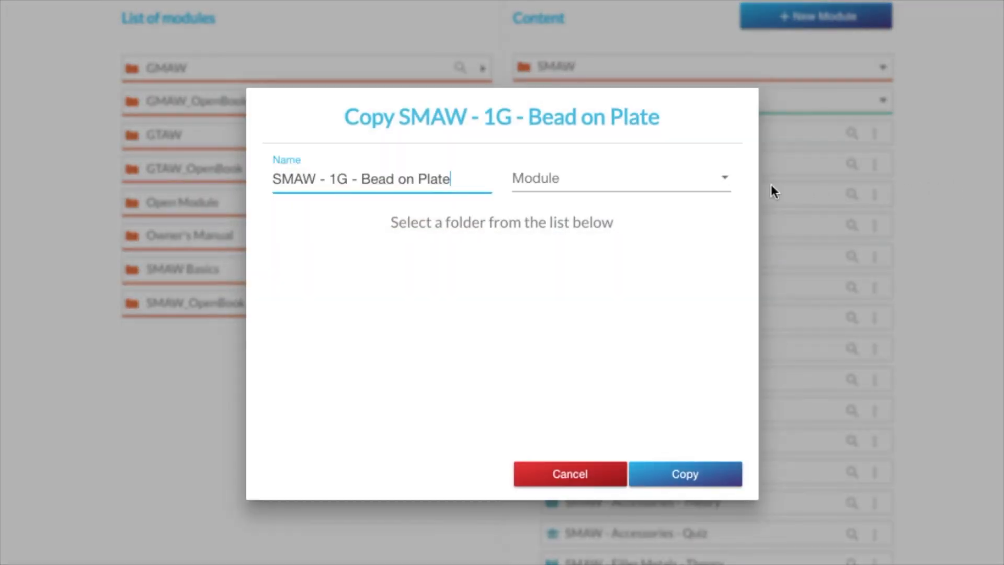
{"action": "left_click", "coordinate": [361, 176]}
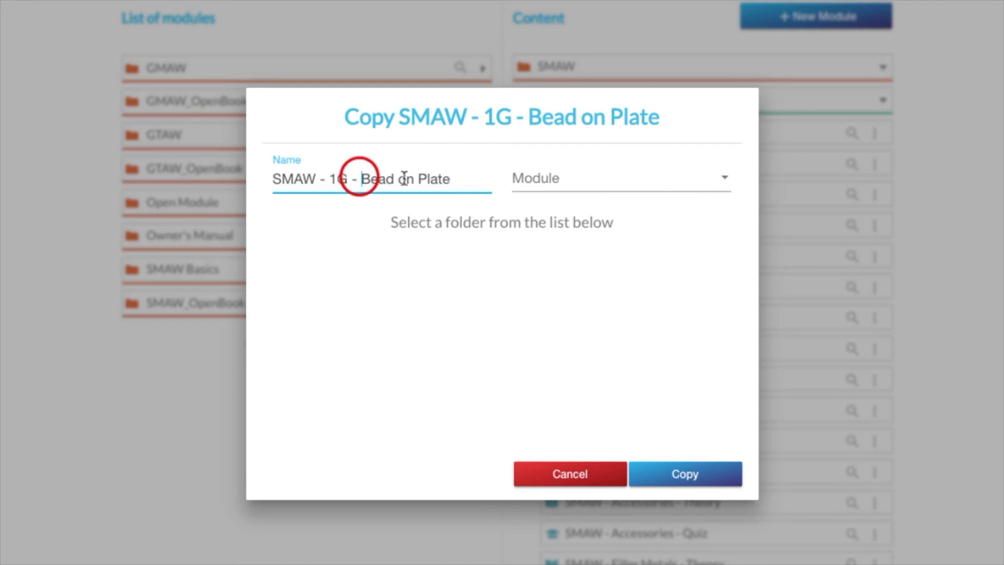
{"action": "left_click", "coordinate": [472, 181]}
{"action": "type", "text": "- CS - "}
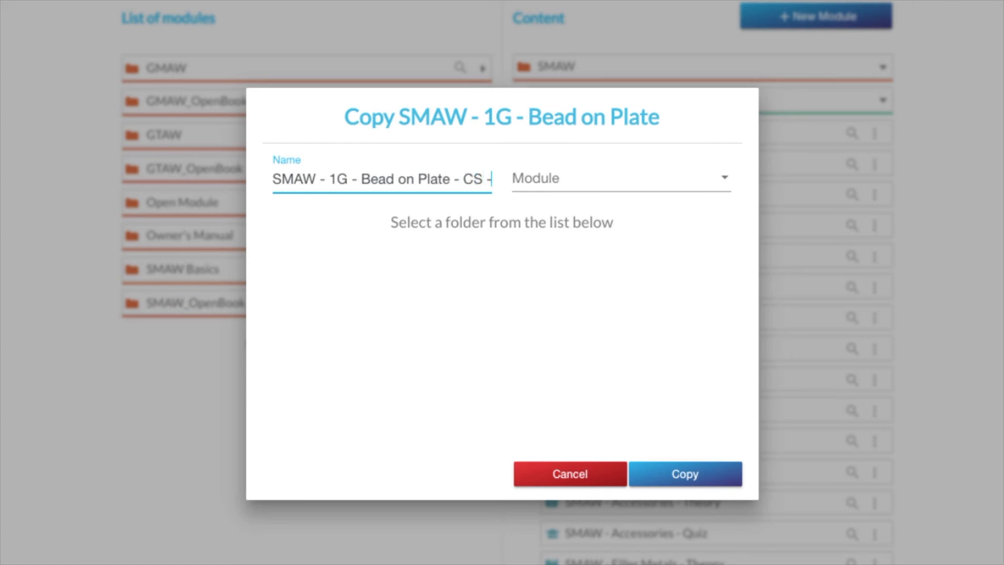
{"action": "type", "text": "7018"}
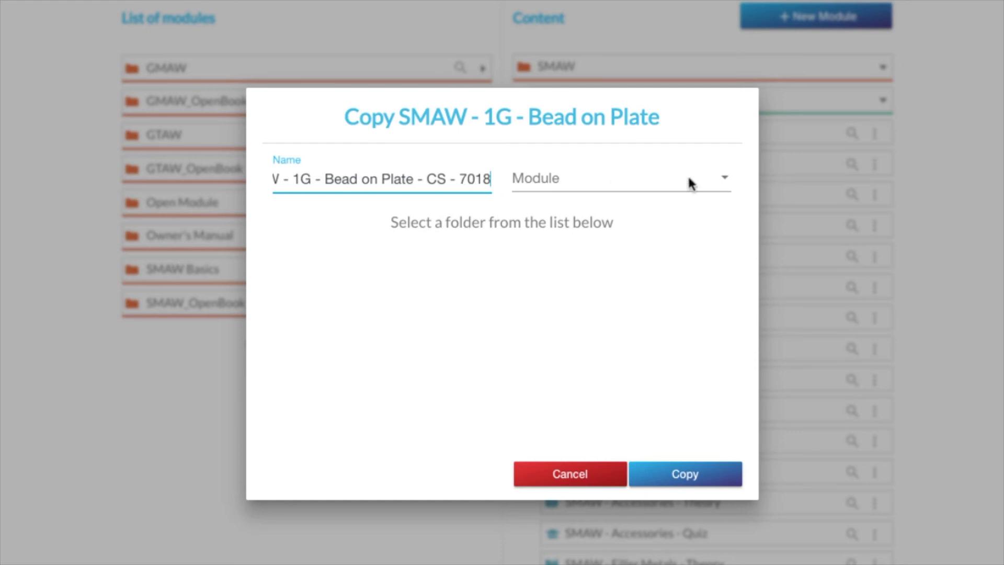
Step: Place the exercise copy in the Day 2 folder of the SMAW Basics module
{"action": "left_click", "coordinate": [722, 177]}
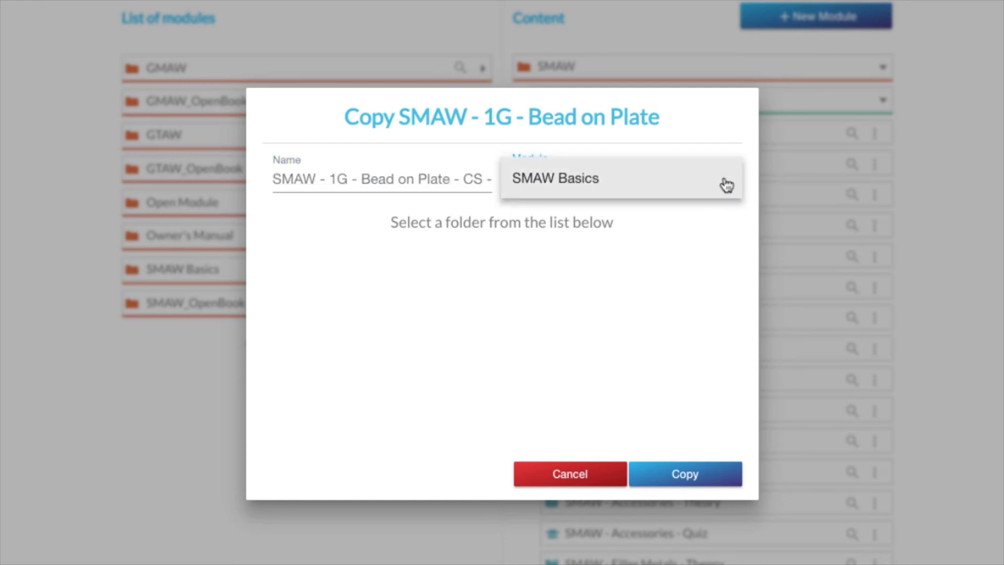
{"action": "left_click", "coordinate": [722, 187]}
{"action": "left_click", "coordinate": [701, 291]}
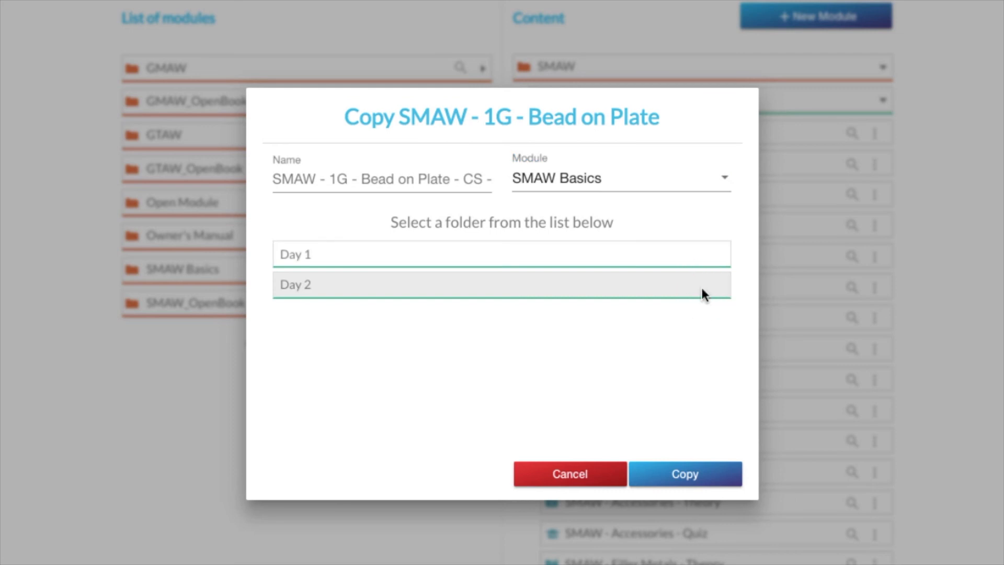
{"action": "left_click", "coordinate": [734, 478]}
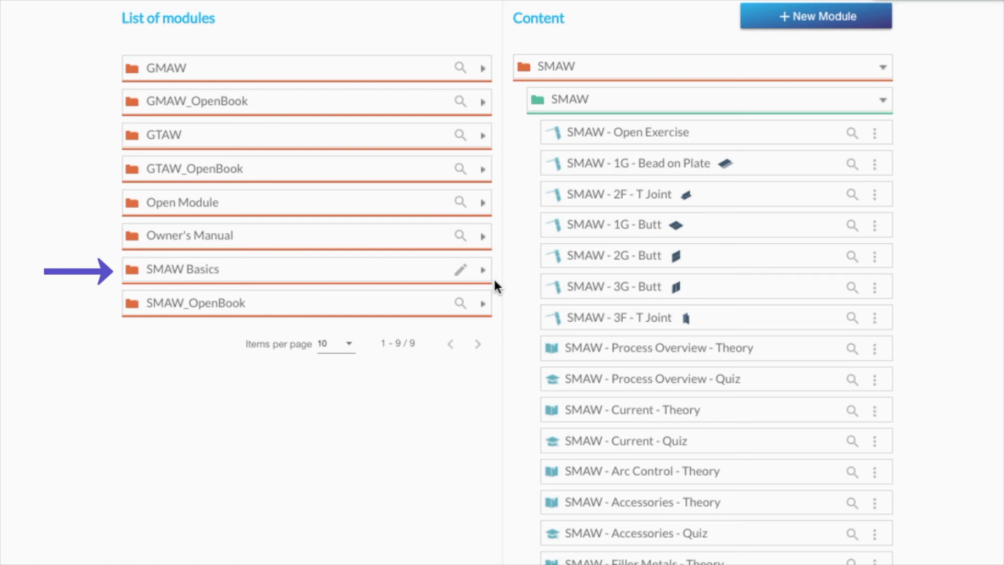
Step: In the SMAW Basics module, move the copied Bead on Plate exercise to the end of the Day 1 folder
{"action": "left_click", "coordinate": [461, 270]}
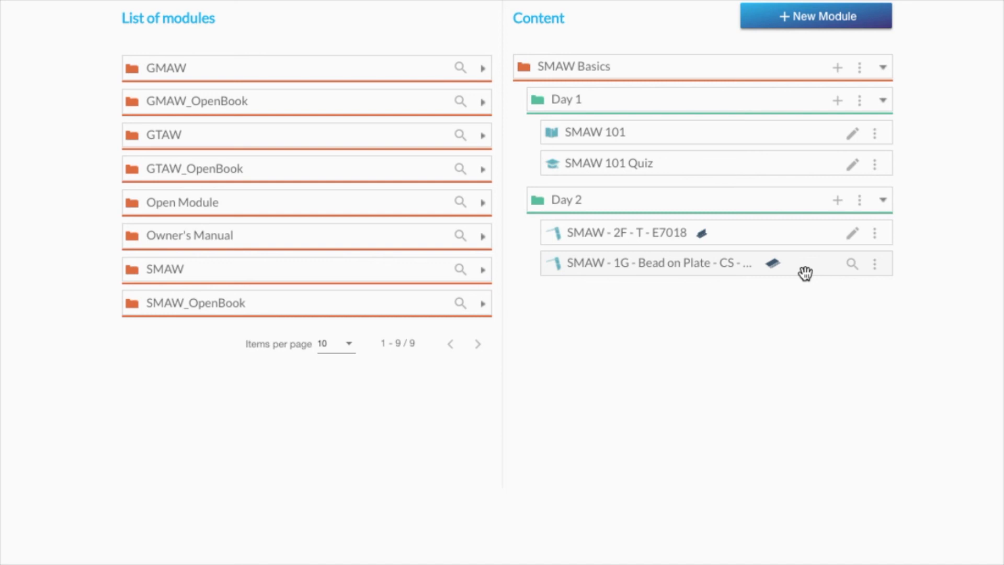
{"action": "left_click_drag", "start_coordinate": [829, 266], "coordinate": [829, 194]}
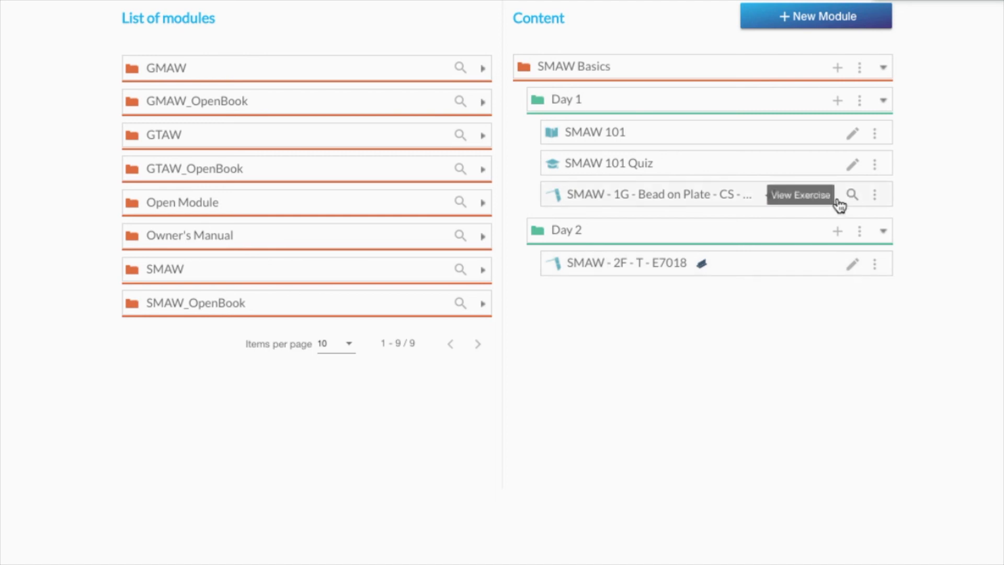